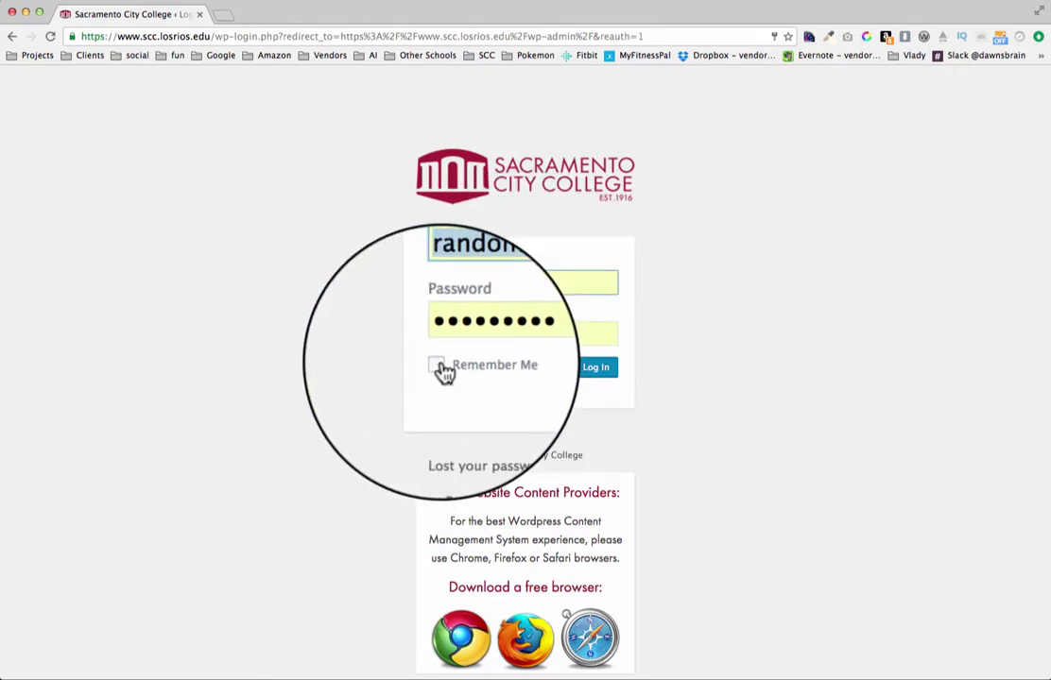
# Step: Log in and browse the My Sites and site menus to reach the Events Calendar Dashboard
pyautogui.click(592, 372)
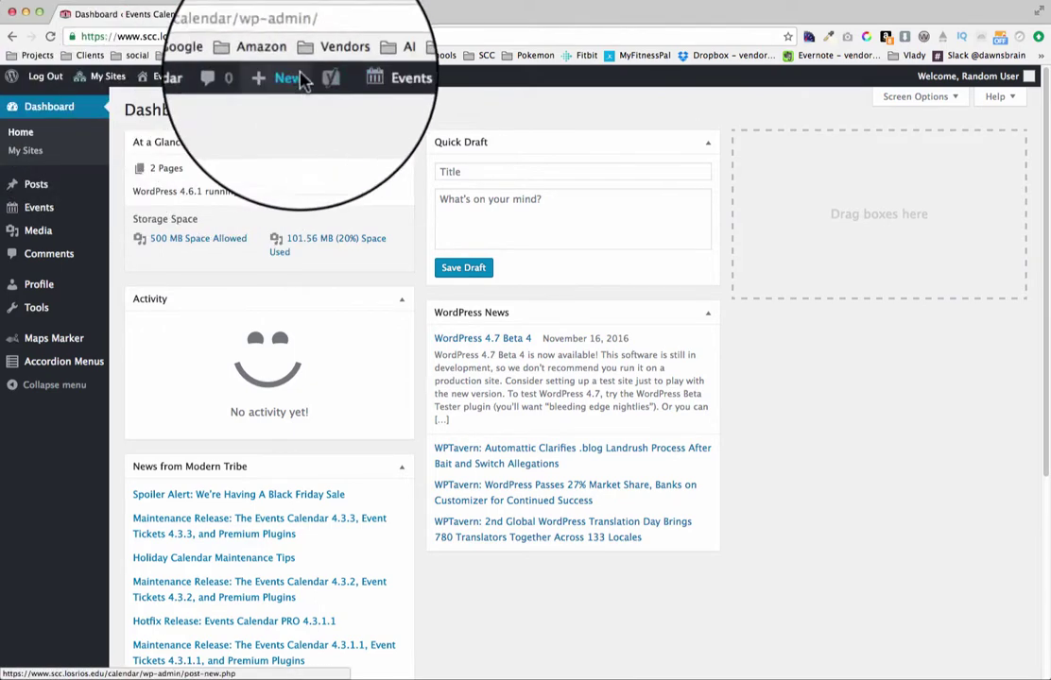
pyautogui.moveTo(963, 87)
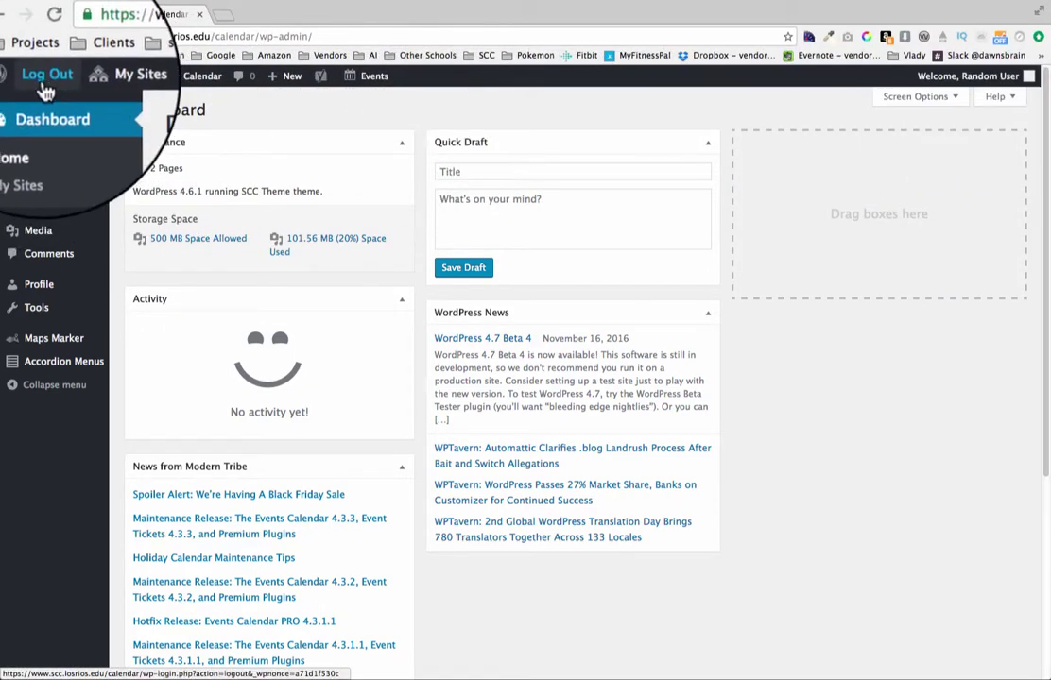
pyautogui.moveTo(105, 88)
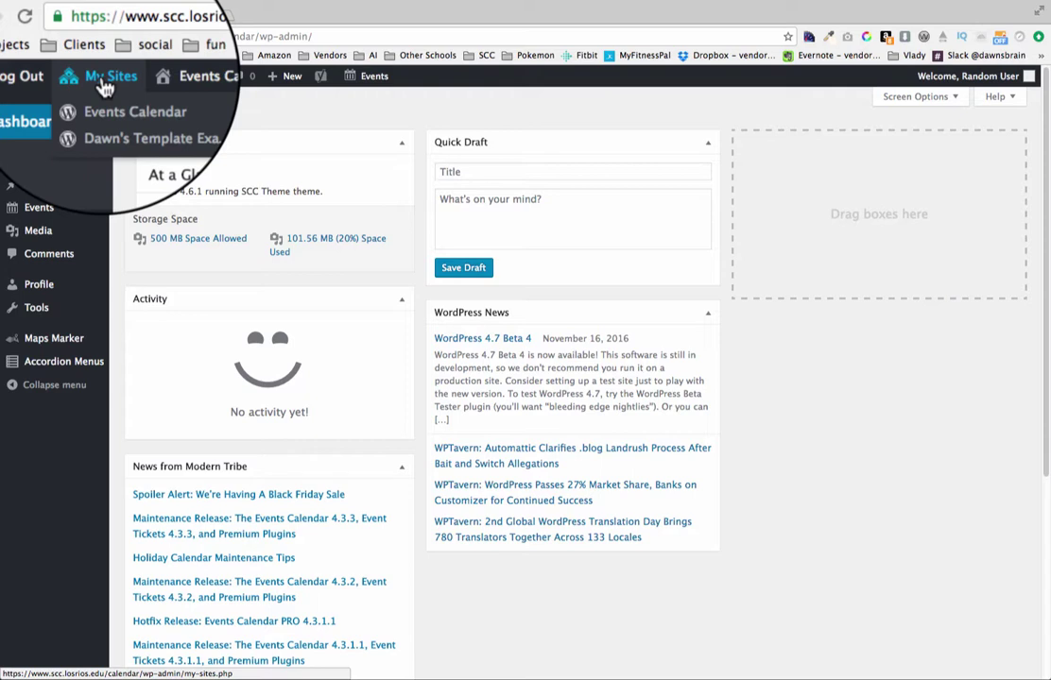
pyautogui.moveTo(107, 128)
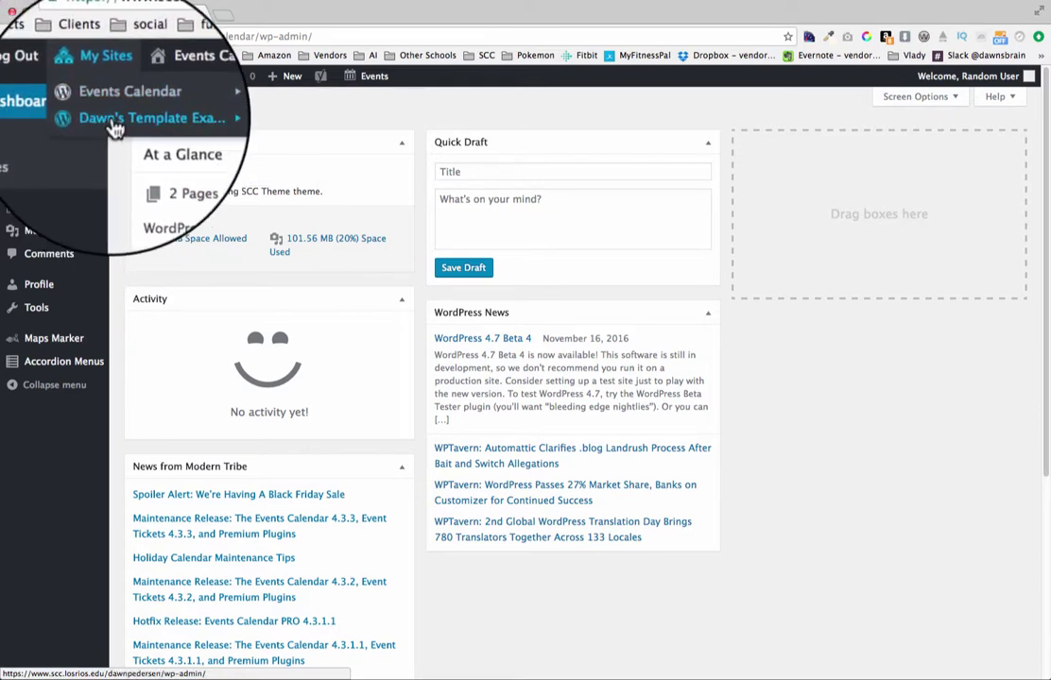
pyautogui.moveTo(176, 88)
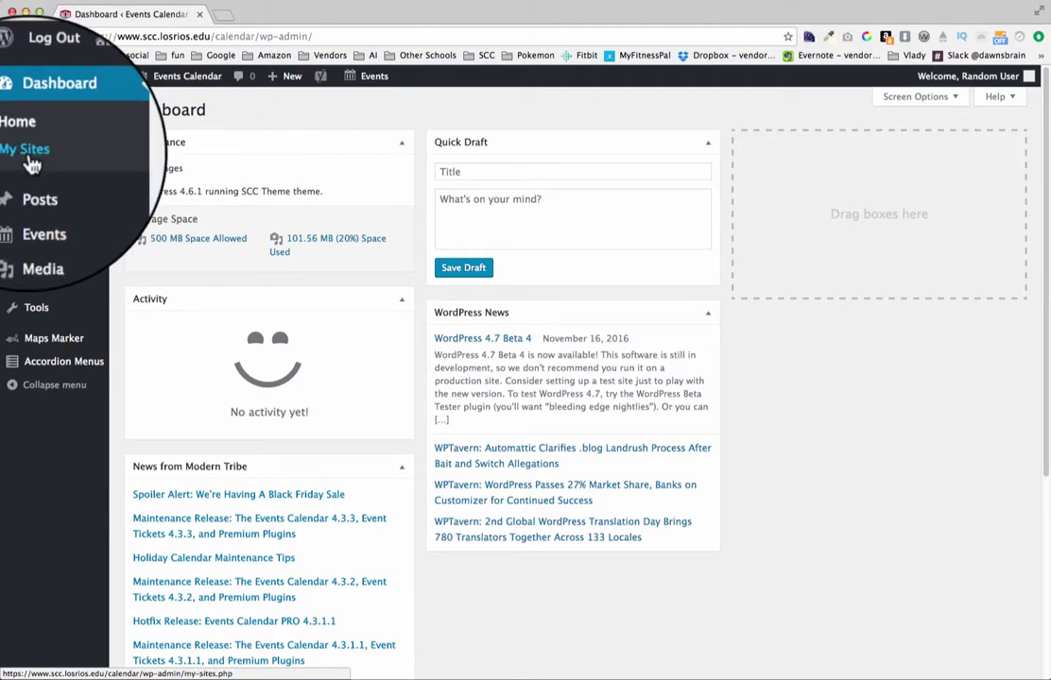
pyautogui.moveTo(57, 197)
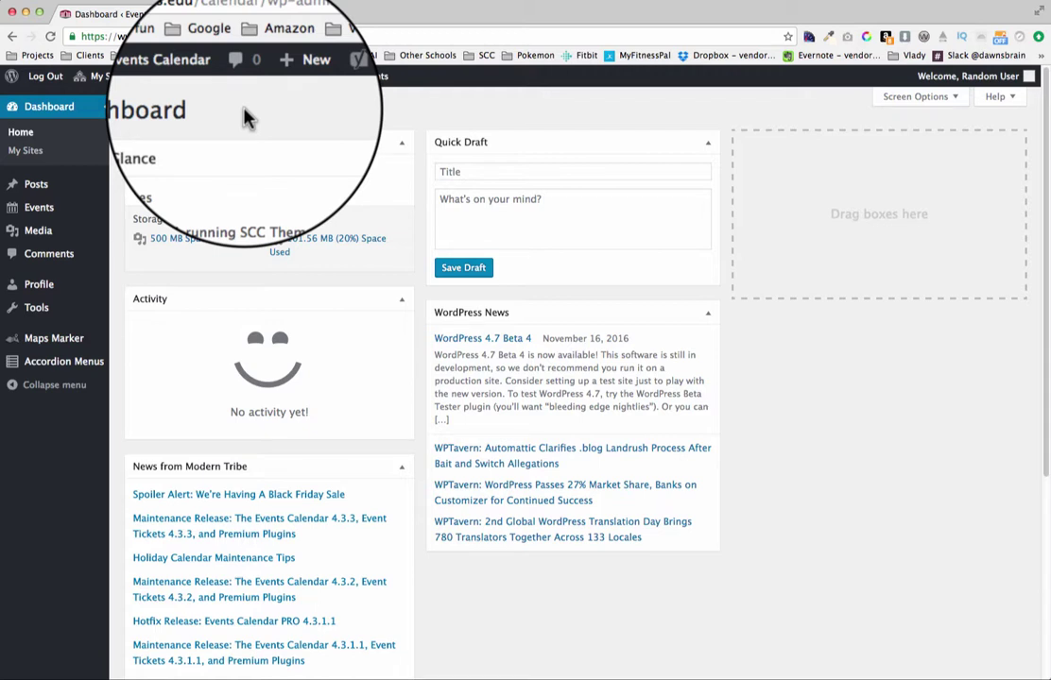
pyautogui.click(203, 85)
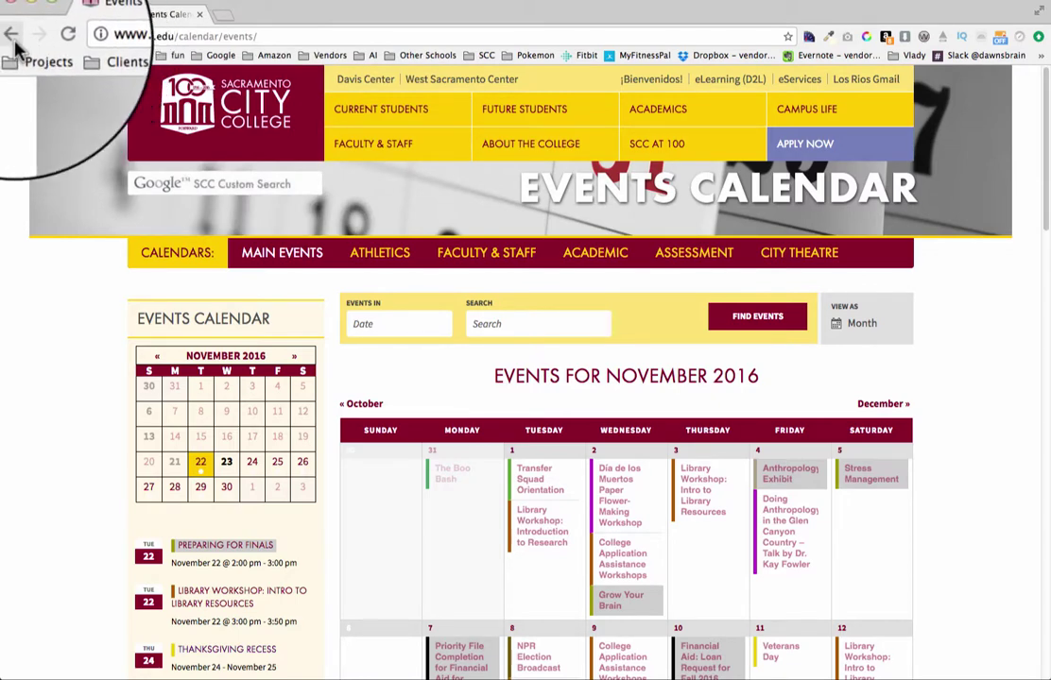
pyautogui.click(12, 35)
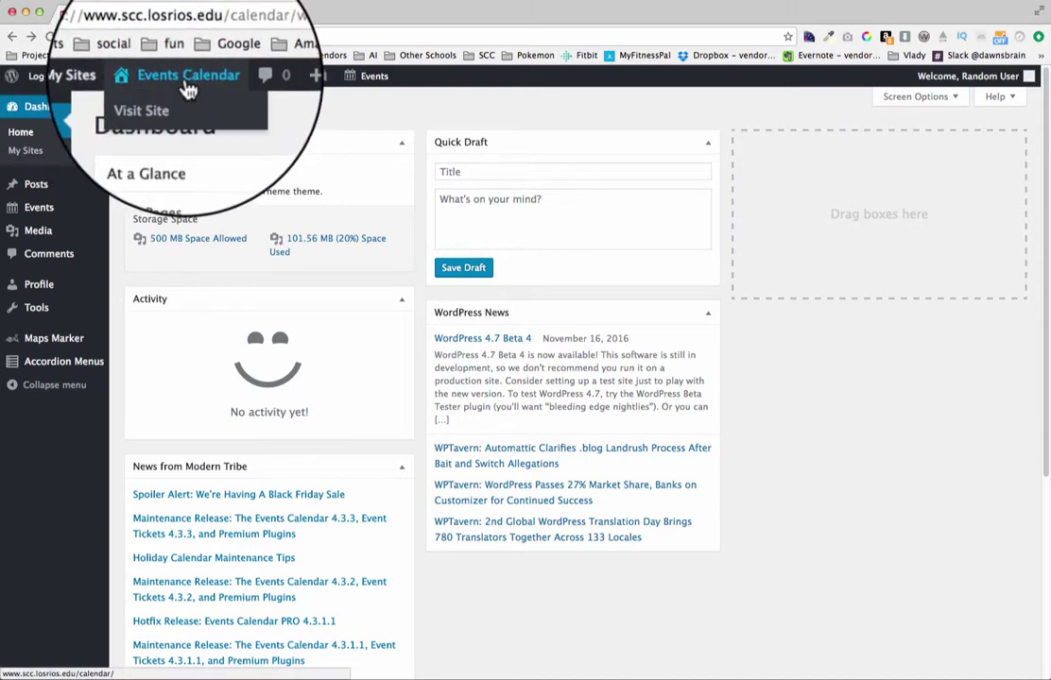
pyautogui.rightClick(189, 88)
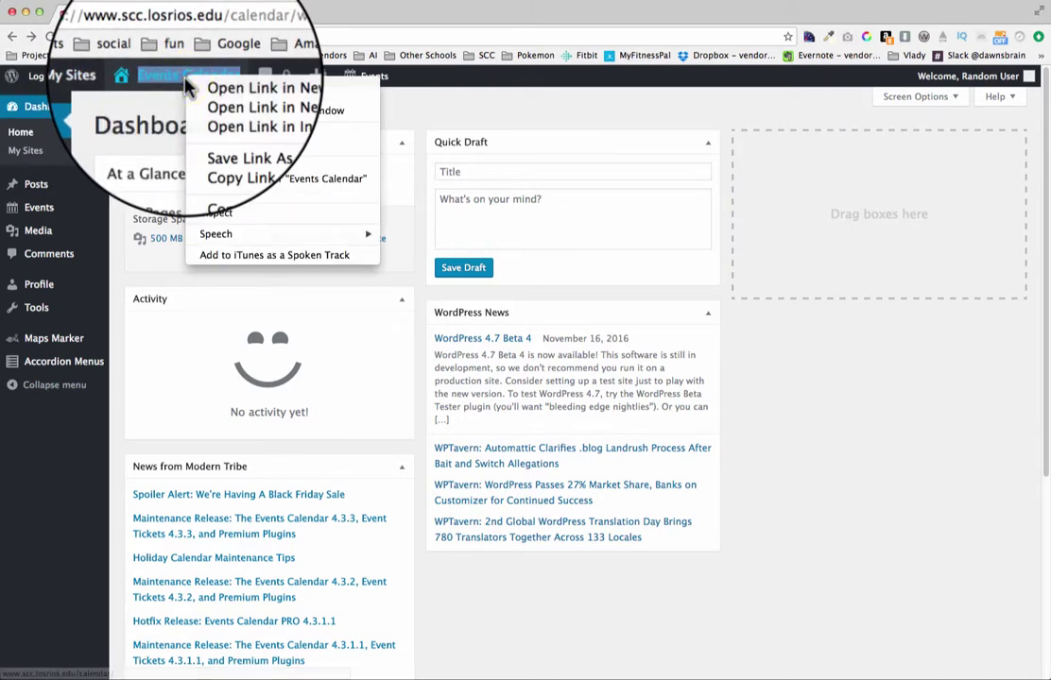
pyautogui.click(244, 89)
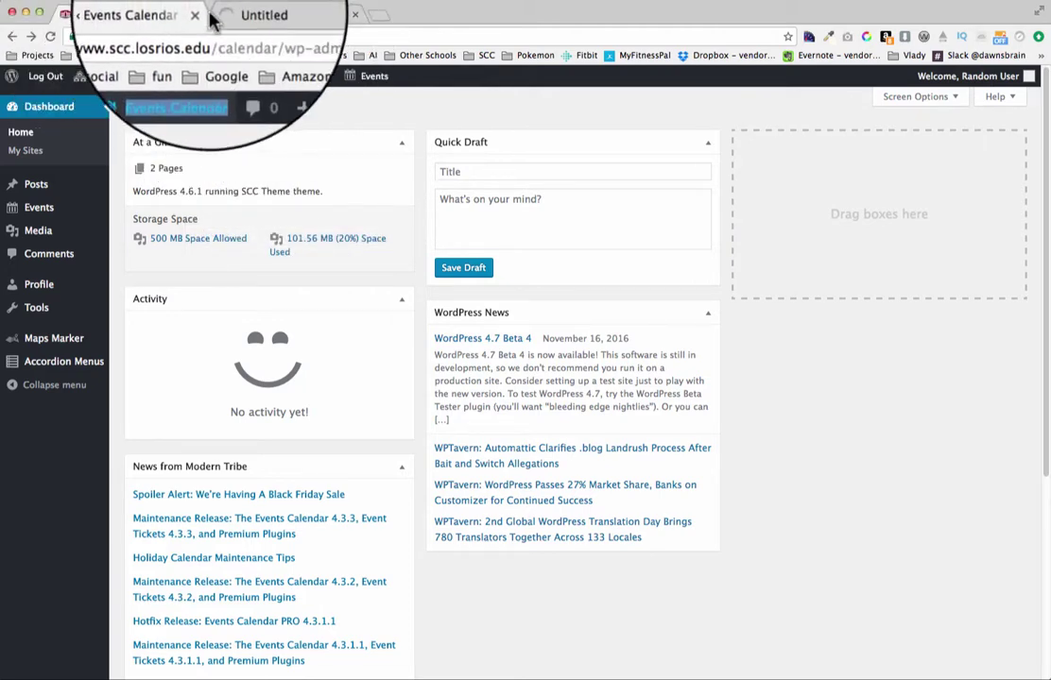
pyautogui.click(227, 17)
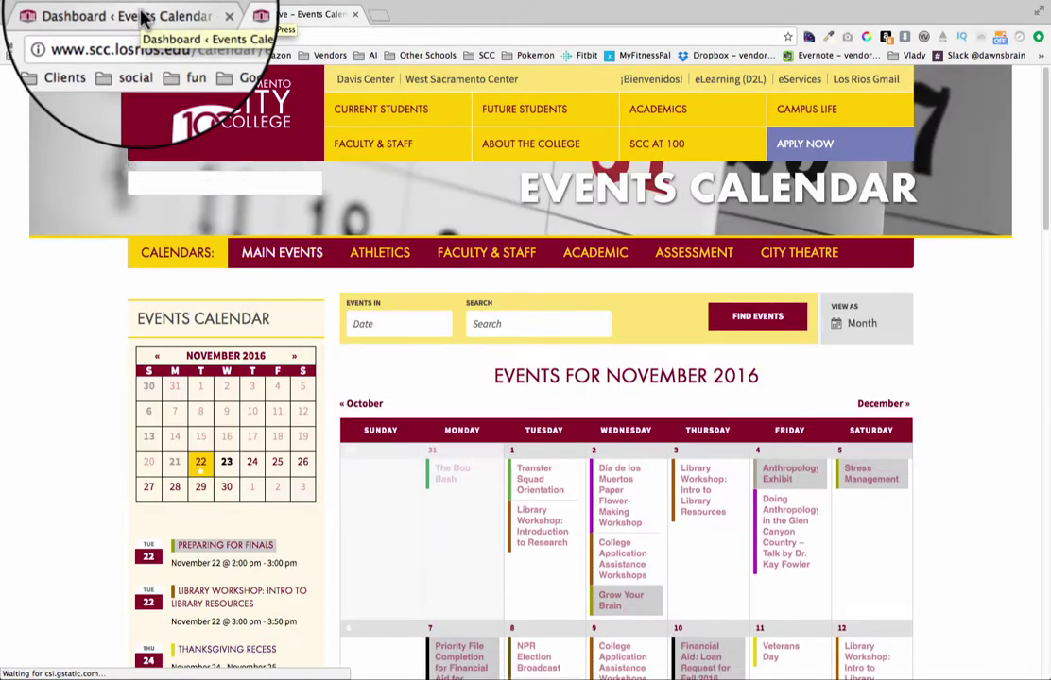
pyautogui.click(141, 17)
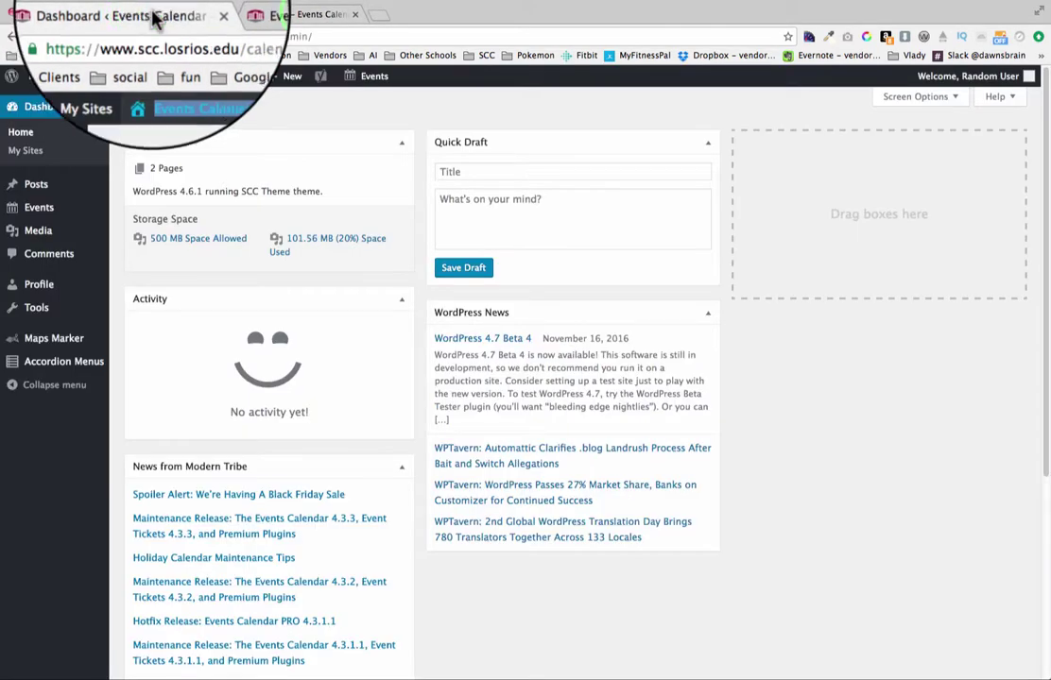
pyautogui.click(256, 17)
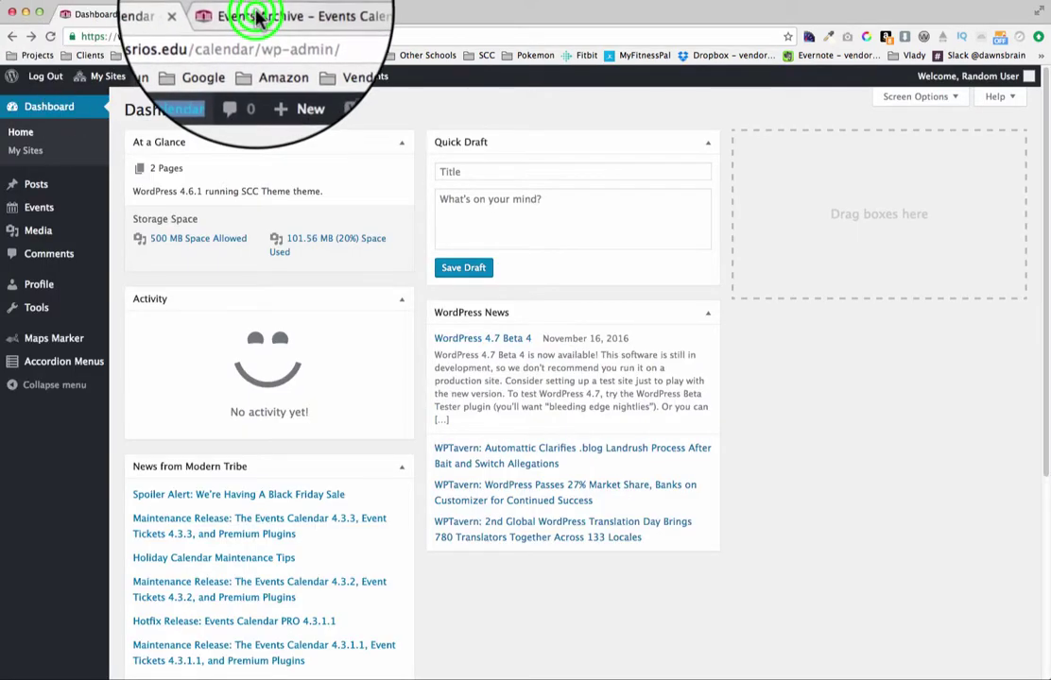
pyautogui.click(148, 17)
pyautogui.click(354, 14)
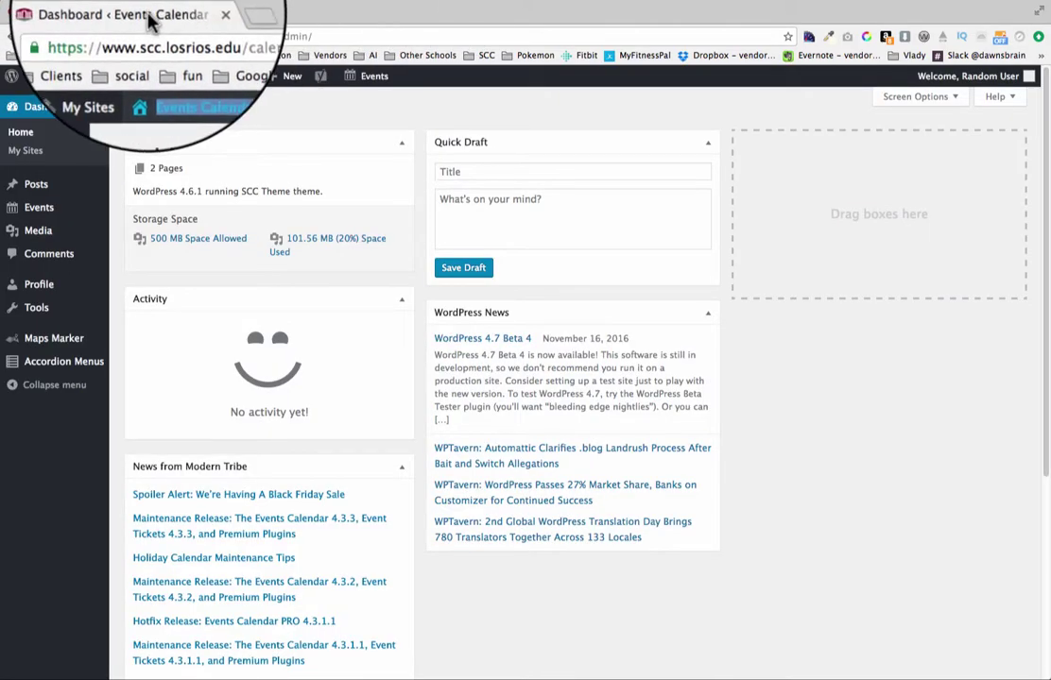
# Step: Tick 'Show Toolbar when viewing site' on the Profile page and update the profile
pyautogui.click(68, 293)
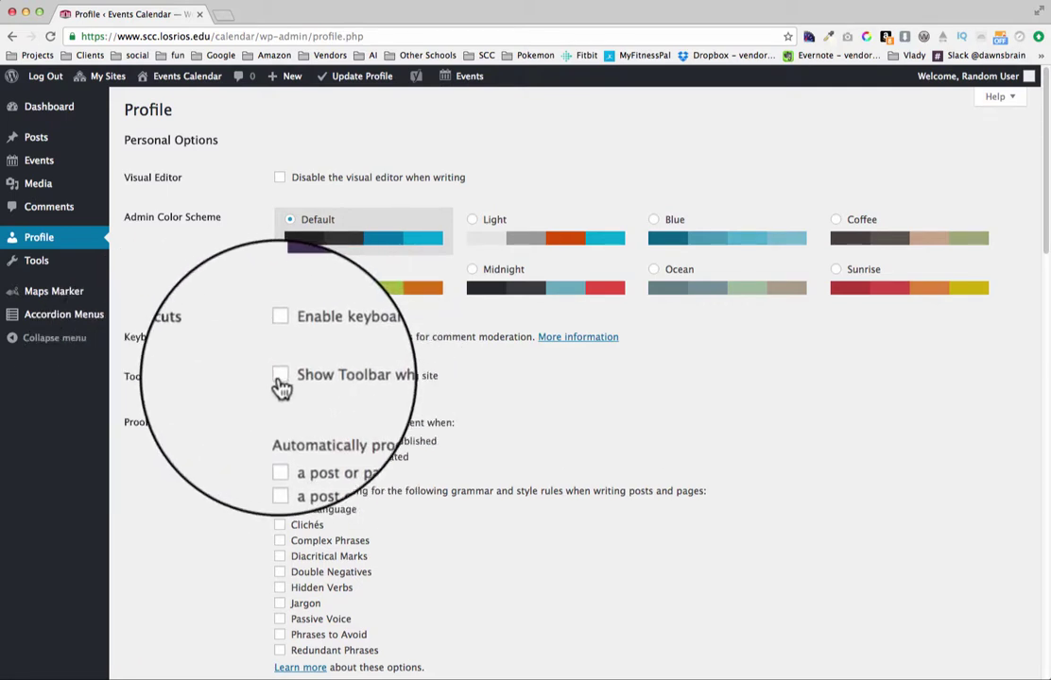
pyautogui.click(279, 376)
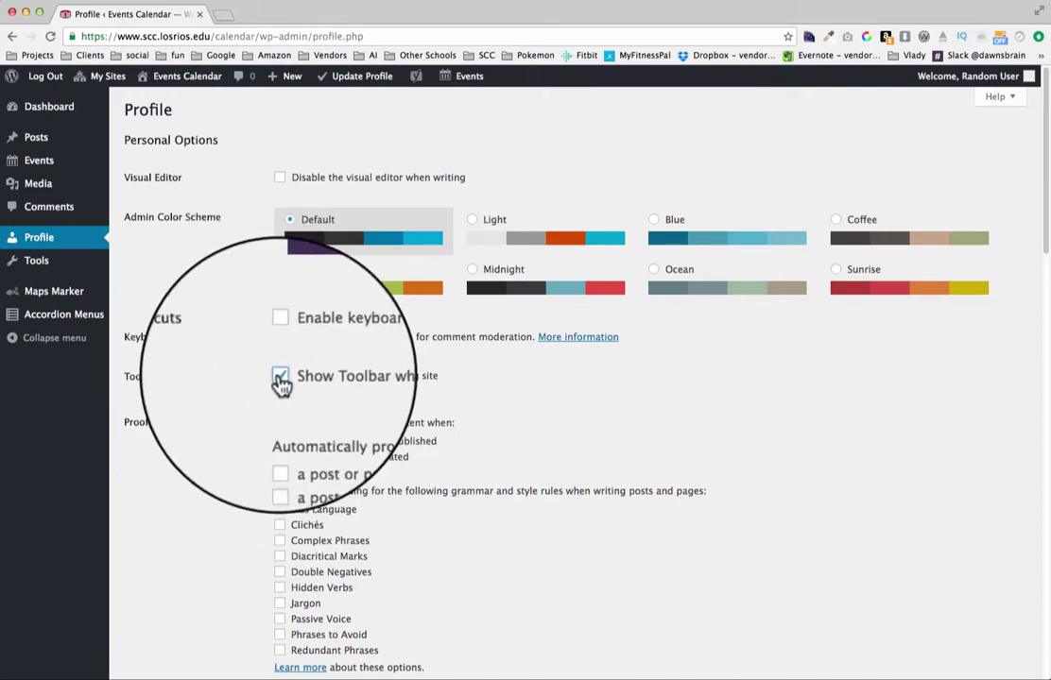
pyautogui.scroll(-15, 257, 383)
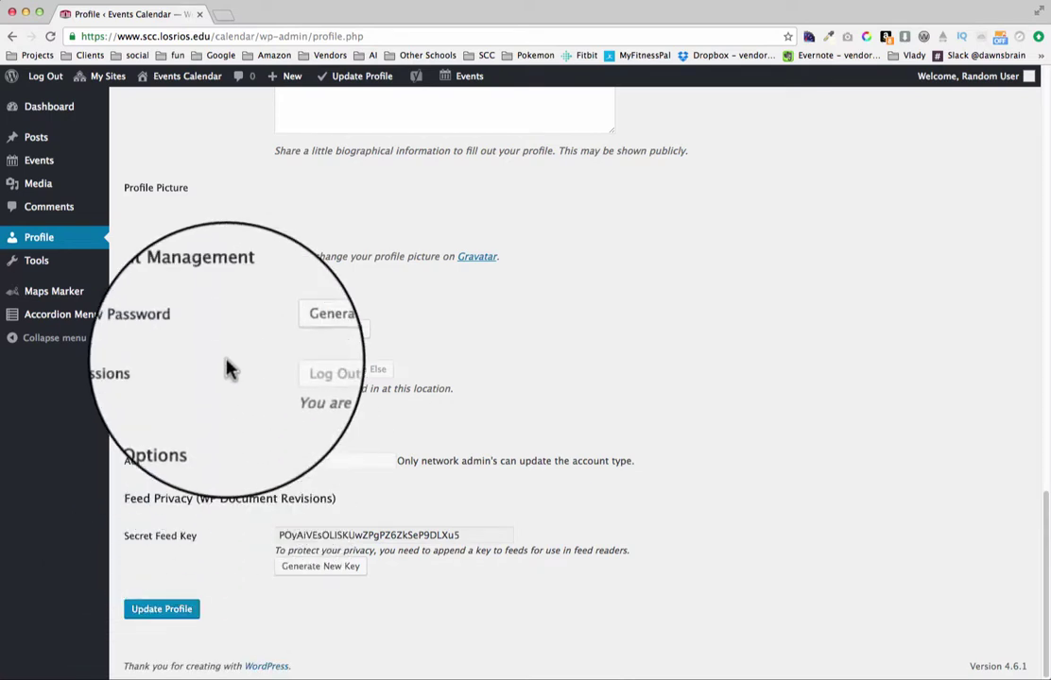
pyautogui.scroll(15, 232, 358)
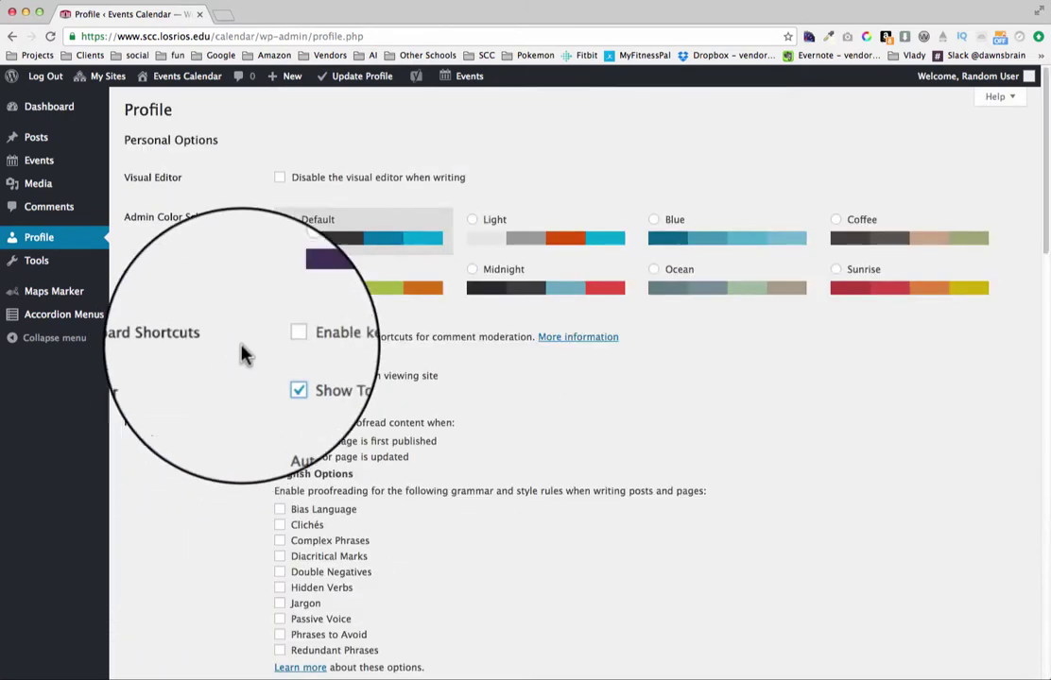
pyautogui.click(355, 87)
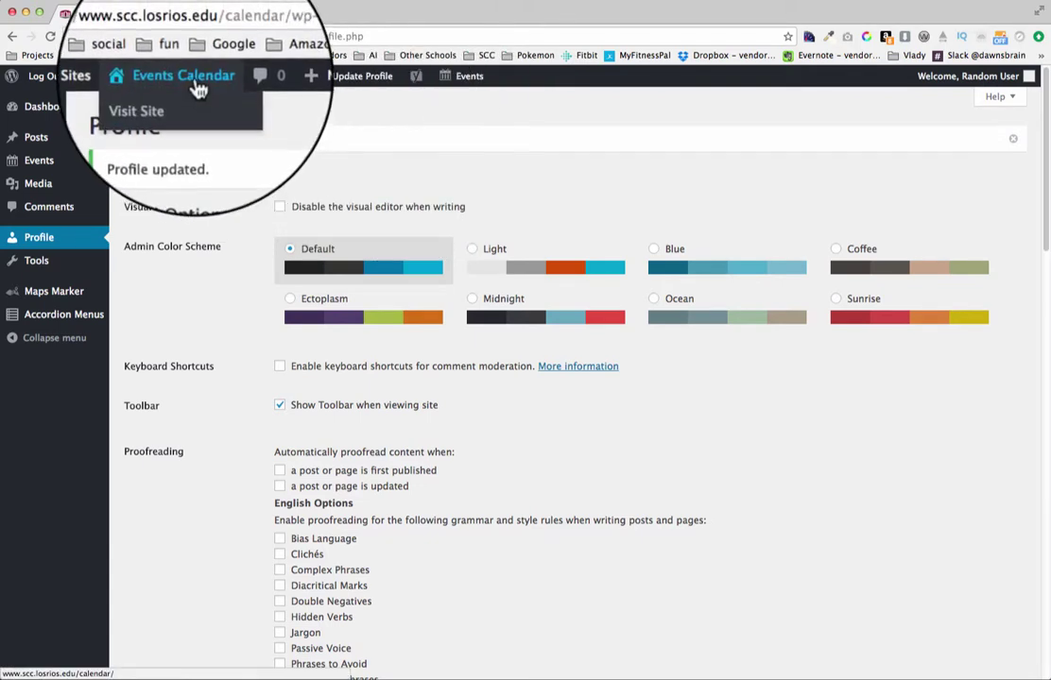
# Step: Visit the public Events Calendar site, then return to its Dashboard via the toolbar
pyautogui.click(185, 89)
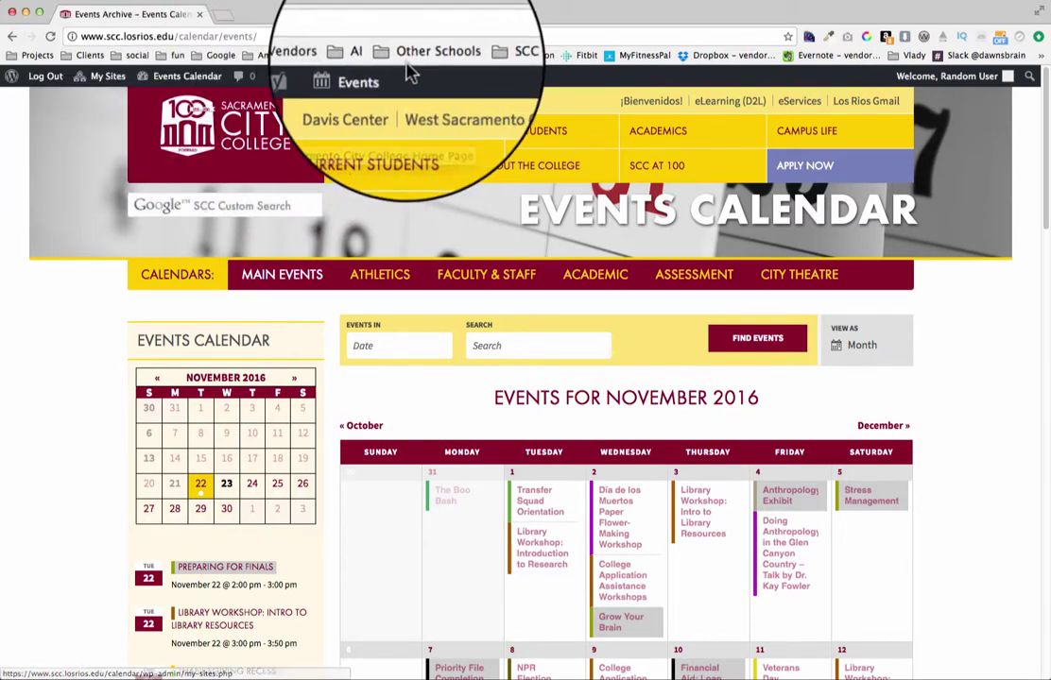
pyautogui.moveTo(212, 87)
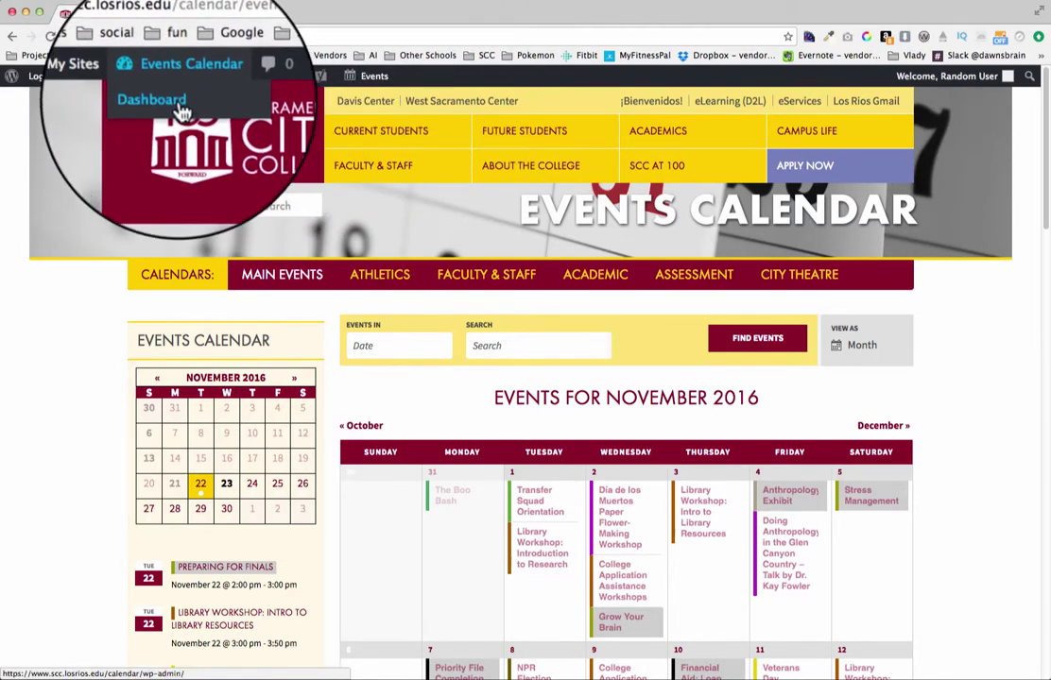
pyautogui.click(180, 106)
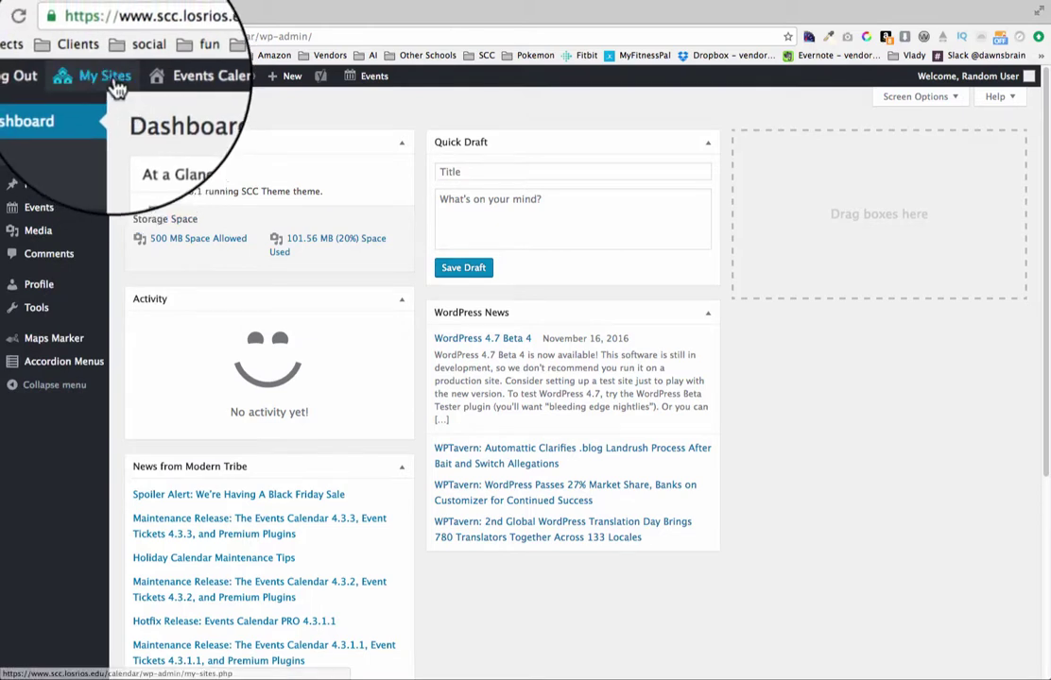
# Step: Switch to the template-examples site's Dashboard through My Sites
pyautogui.moveTo(115, 87)
pyautogui.moveTo(117, 129)
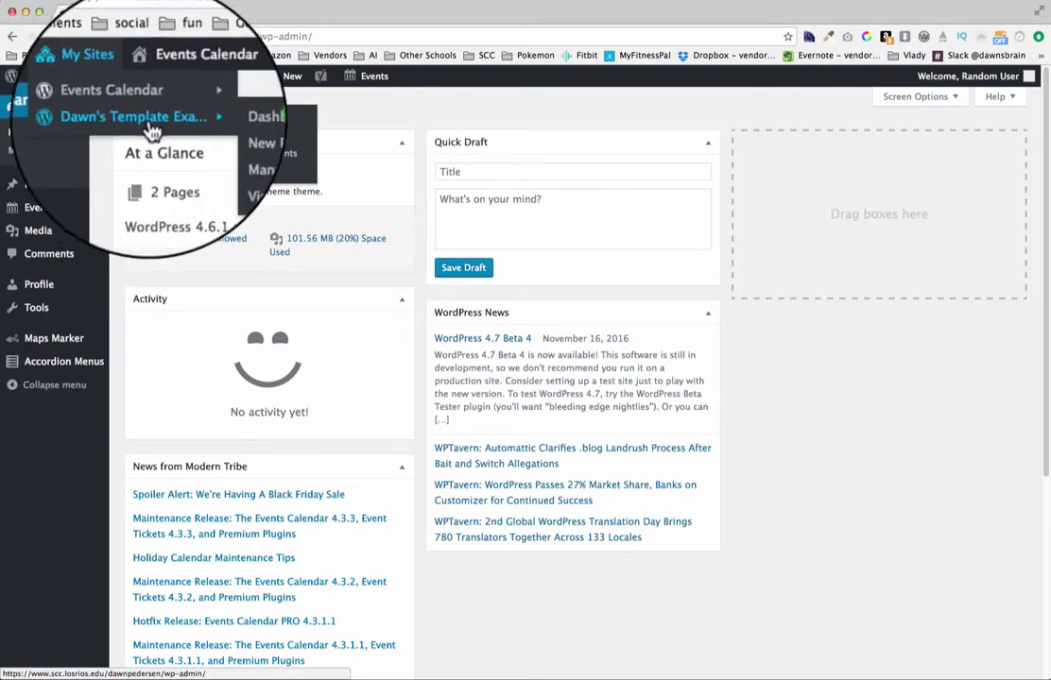
pyautogui.click(259, 123)
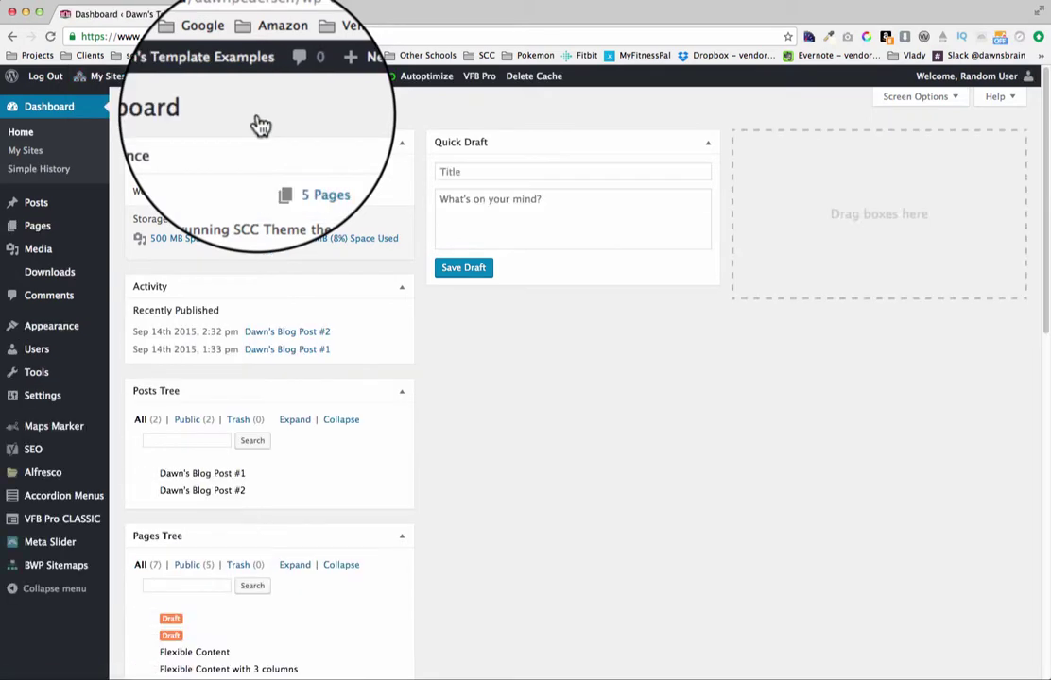
# Step: Untick 'Show Toolbar when viewing site' in Your Profile and update the profile
pyautogui.moveTo(50, 358)
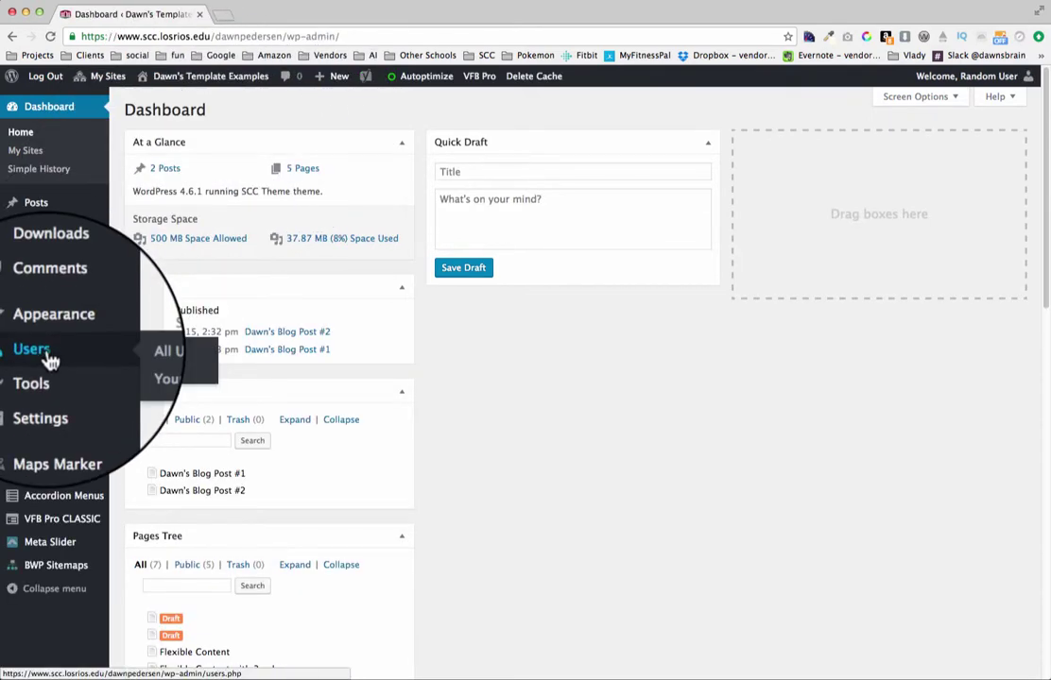
pyautogui.click(141, 367)
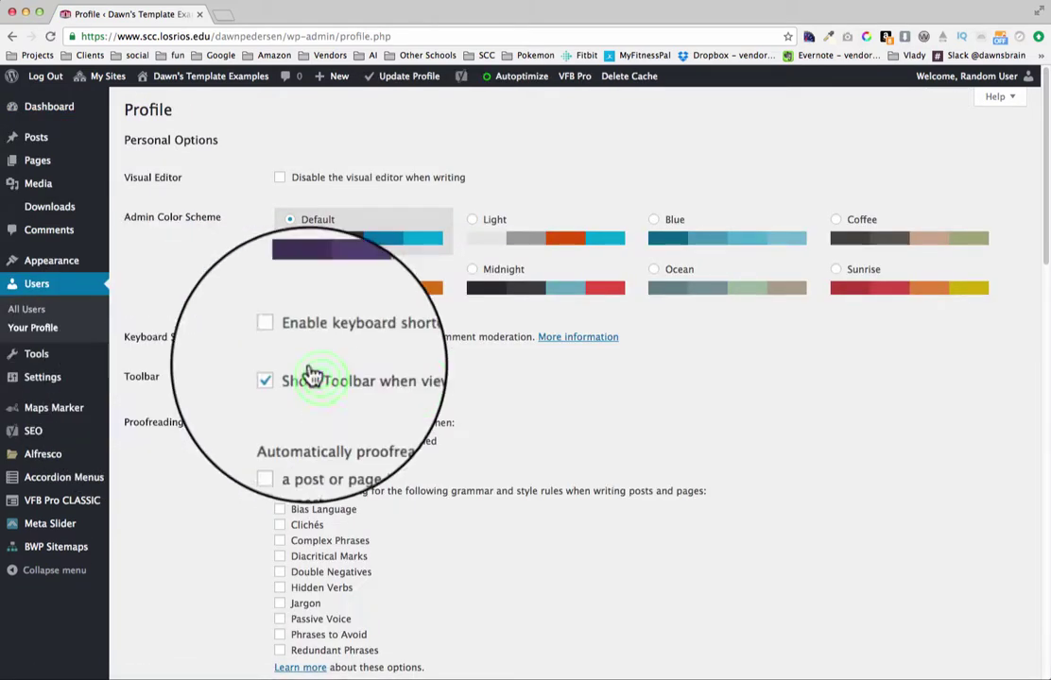
pyautogui.click(282, 377)
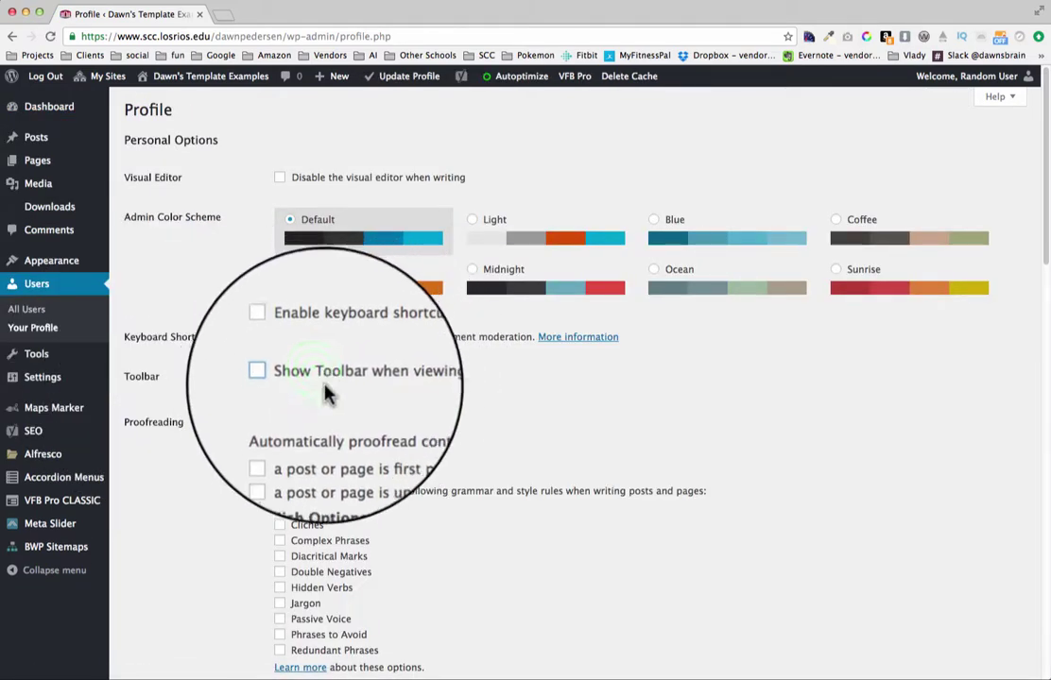
pyautogui.scroll(-12, 248, 374)
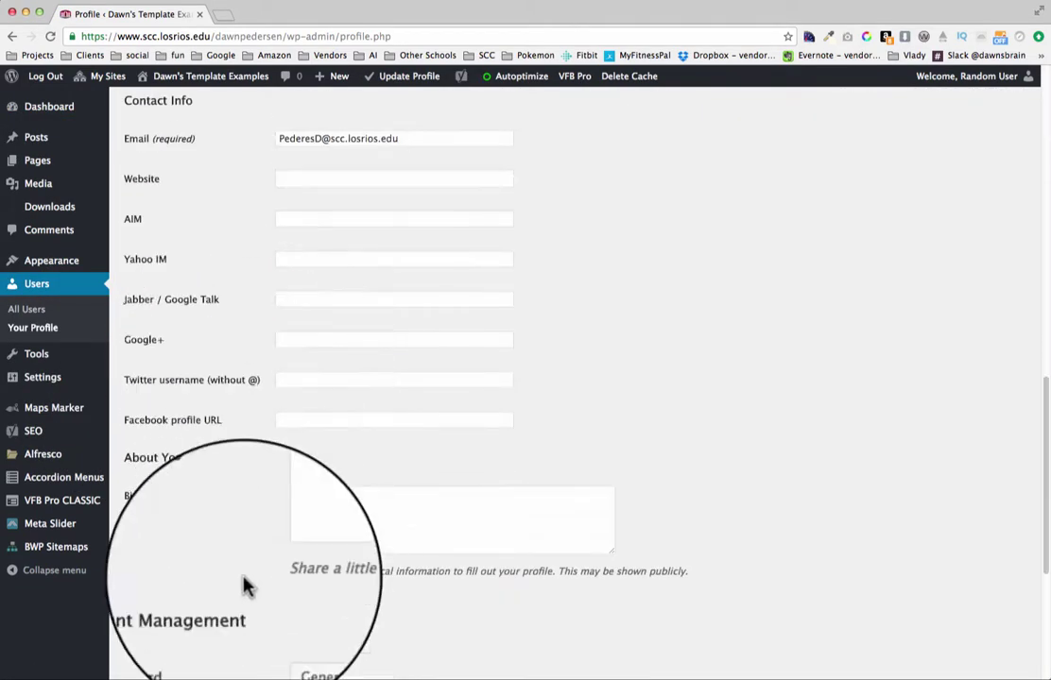
pyautogui.scroll(12, 251, 497)
pyautogui.click(394, 78)
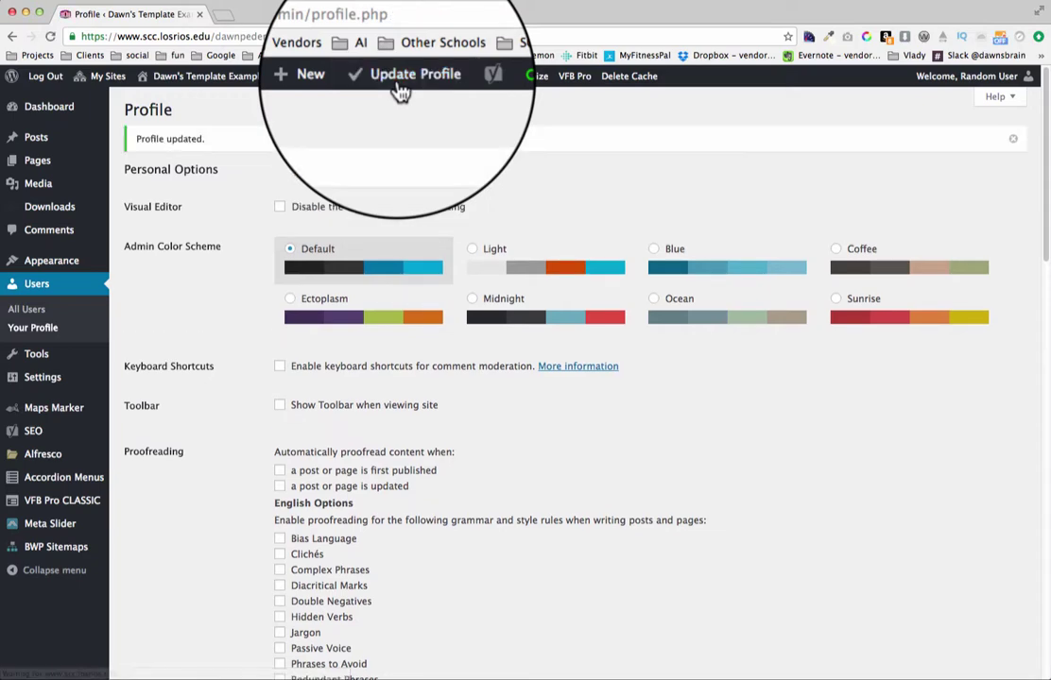
# Step: Open the template-examples site's front page in a new browser tab
pyautogui.click(224, 16)
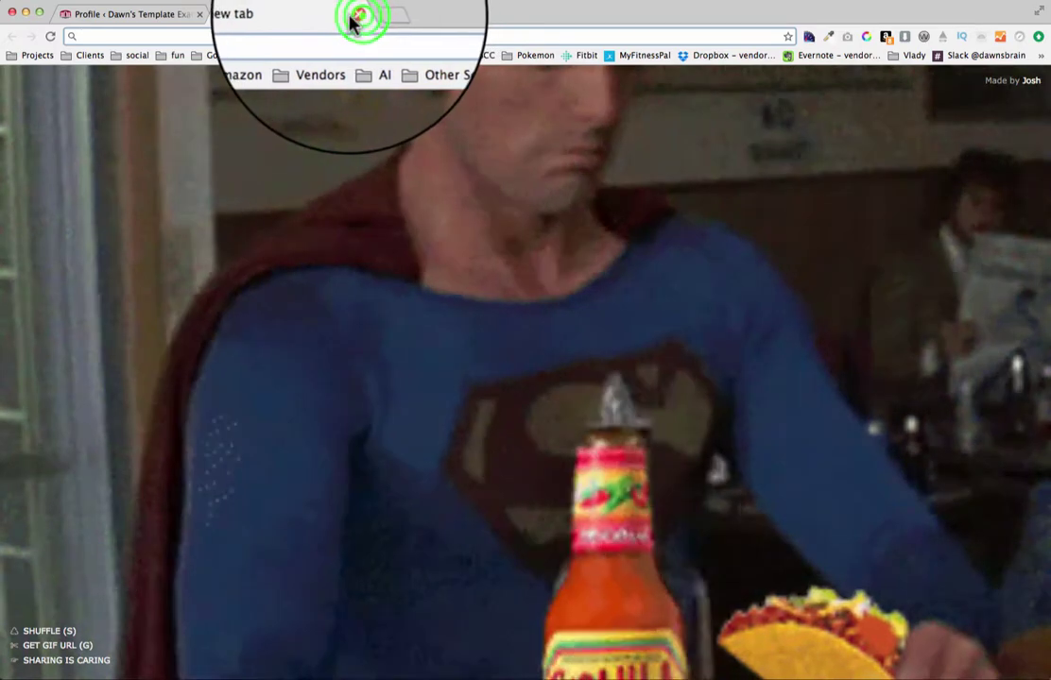
pyautogui.click(351, 16)
pyautogui.rightClick(218, 76)
pyautogui.click(223, 87)
pyautogui.click(233, 17)
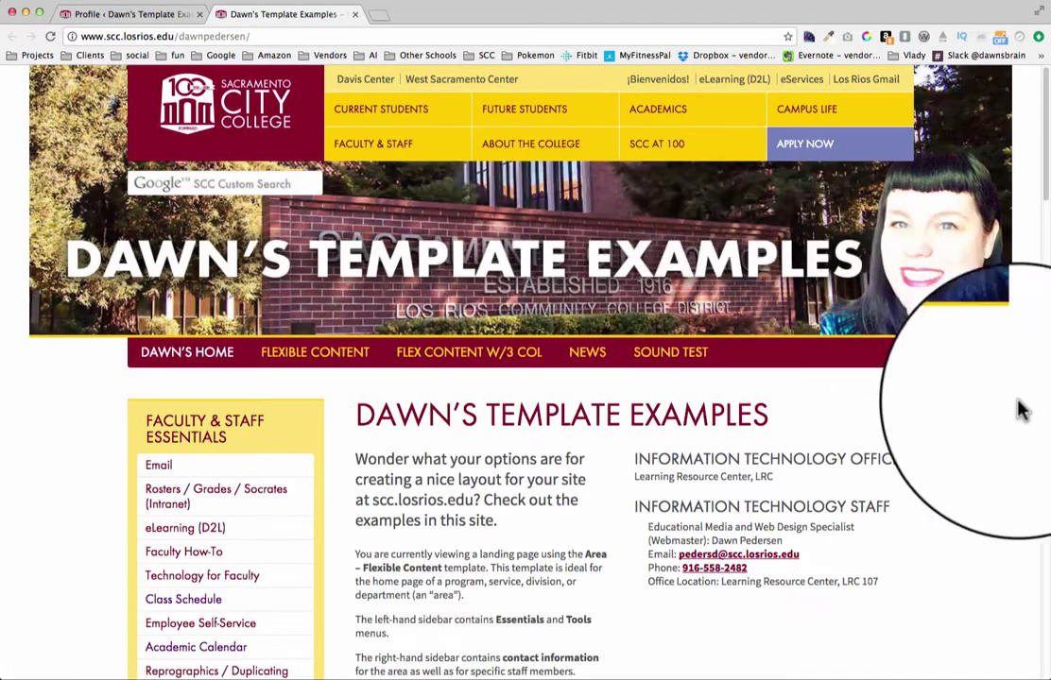
# Step: Confirm the front page has no toolbar, then go back to the Profile tab
pyautogui.scroll(-10, 896, 413)
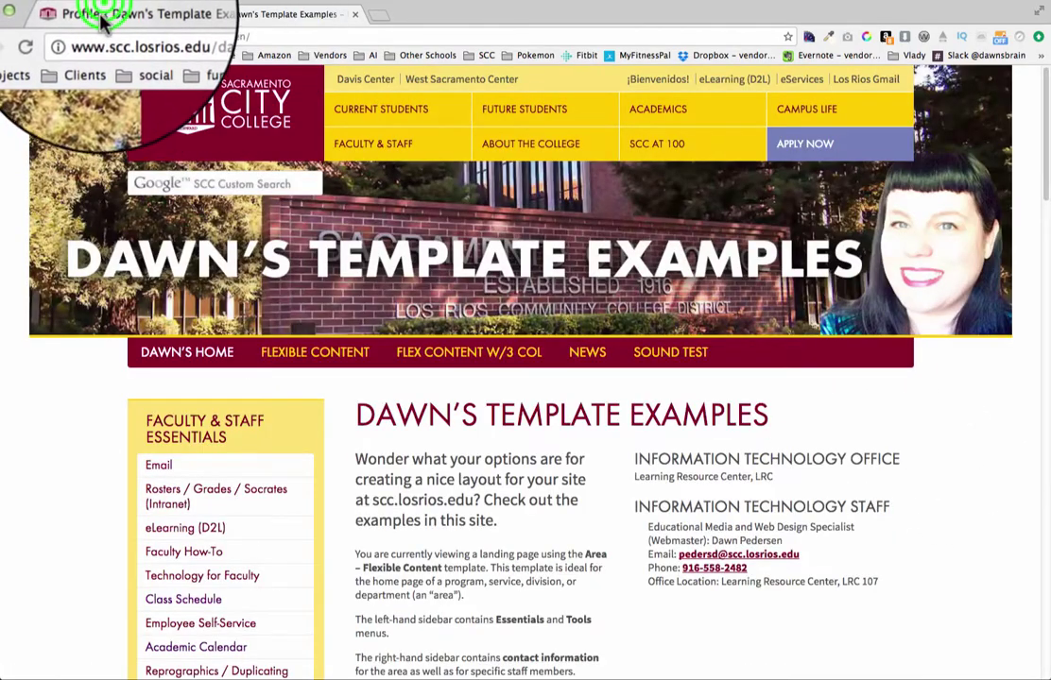
pyautogui.click(142, 14)
pyautogui.click(258, 333)
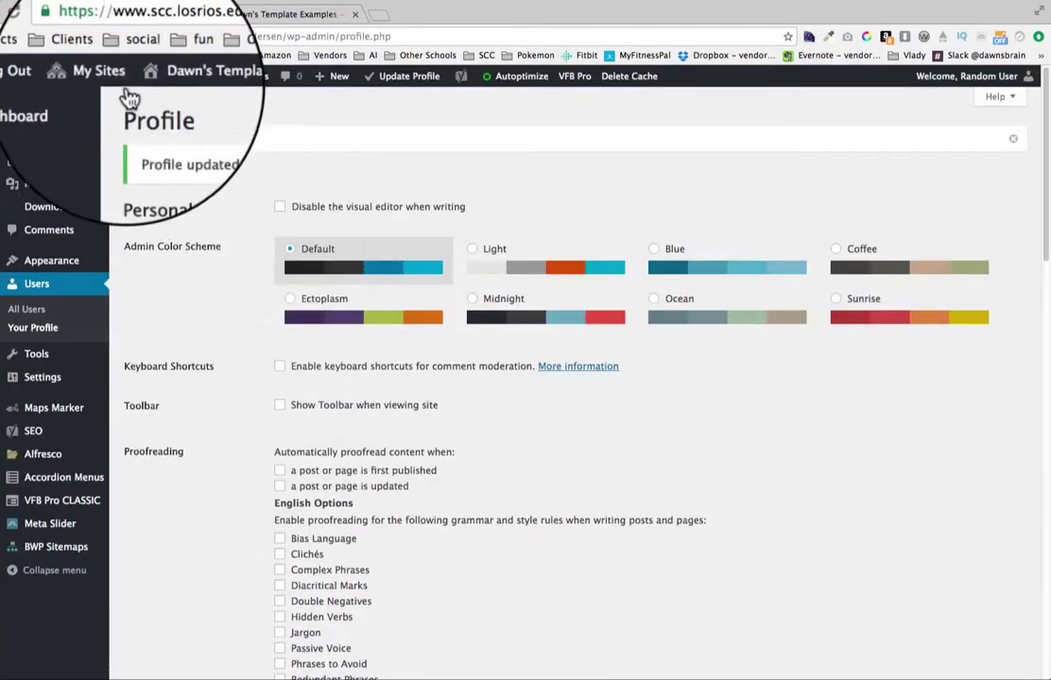
pyautogui.moveTo(115, 82)
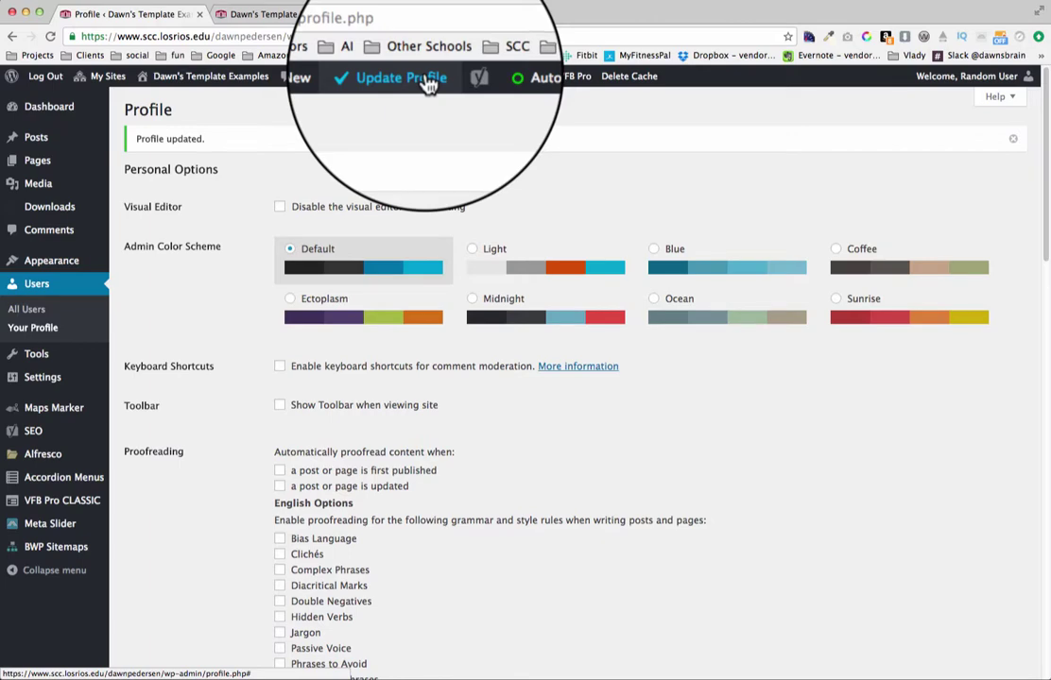
# Step: Open the public site in another tab, then show All Pages: 5 published, 2 drafts
pyautogui.moveTo(213, 84)
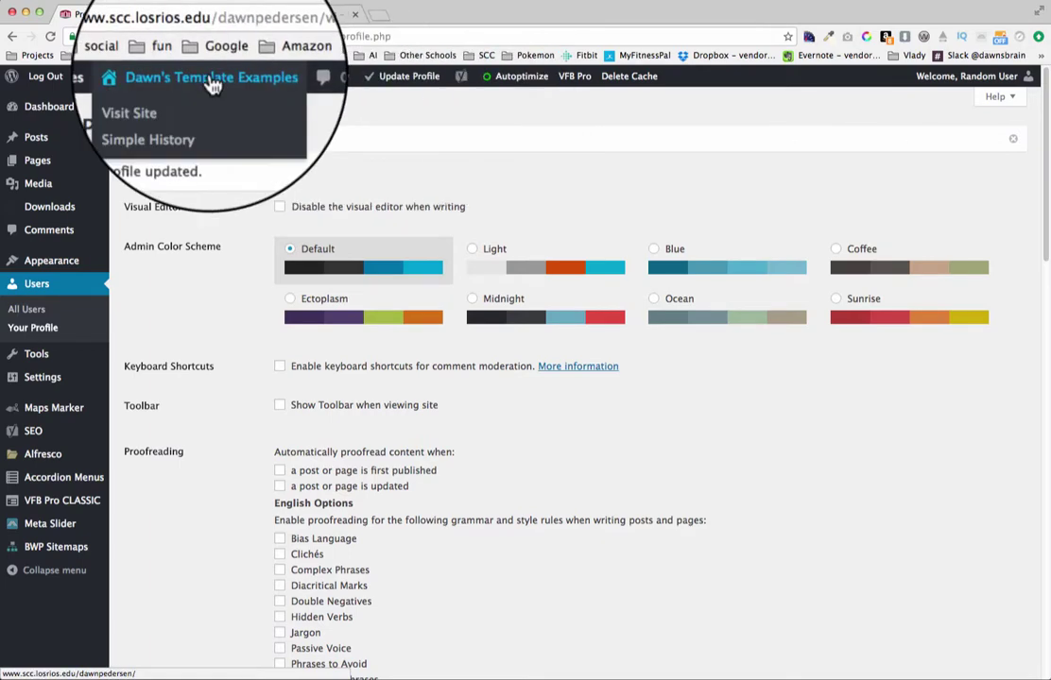
pyautogui.keyDown('super'); pyautogui.click(209, 106); pyautogui.keyUp('super')
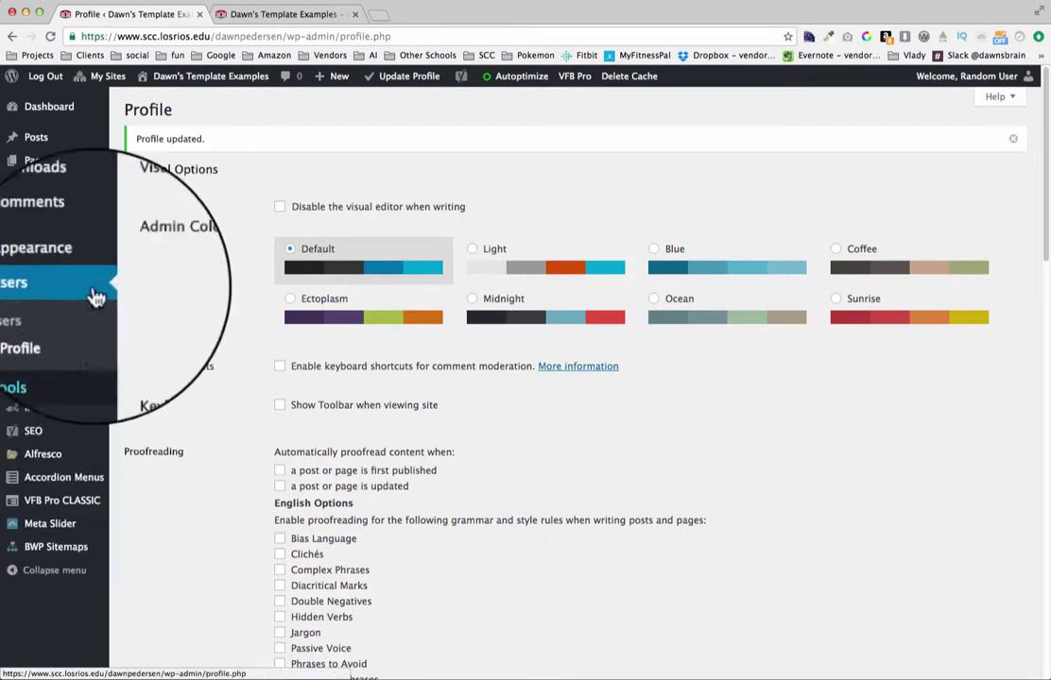
pyautogui.click(42, 173)
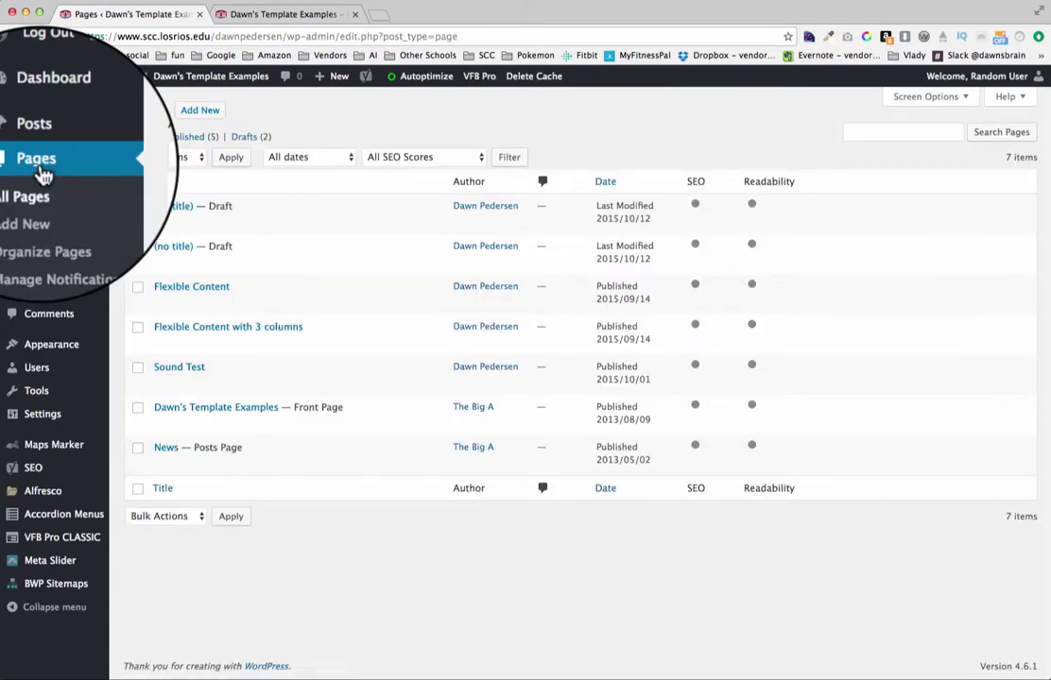
pyautogui.moveTo(367, 266)
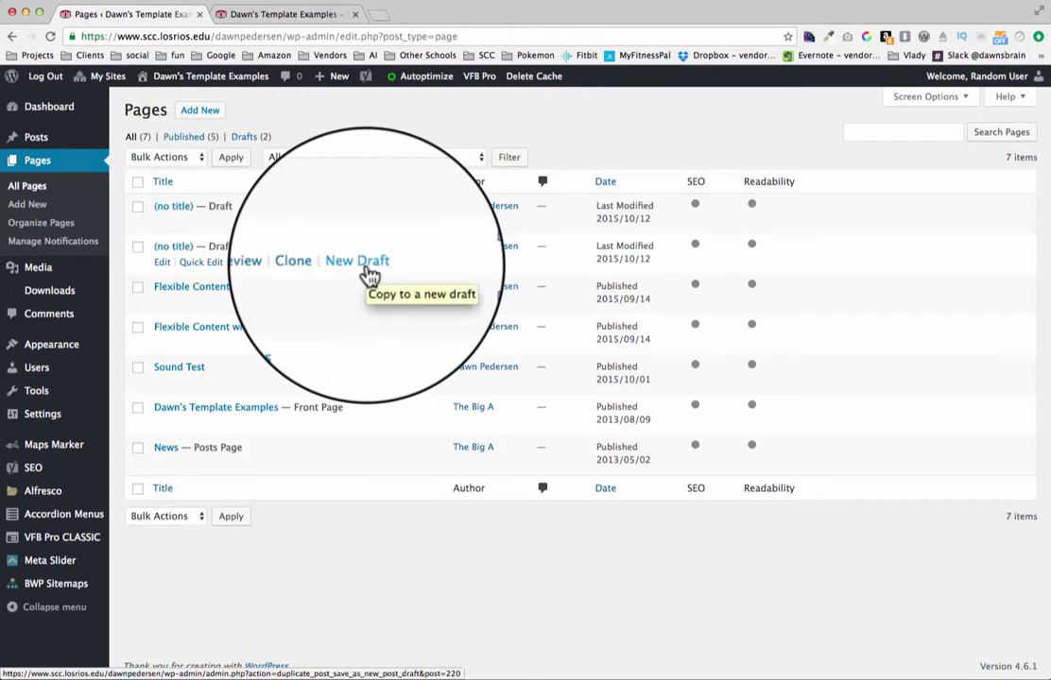